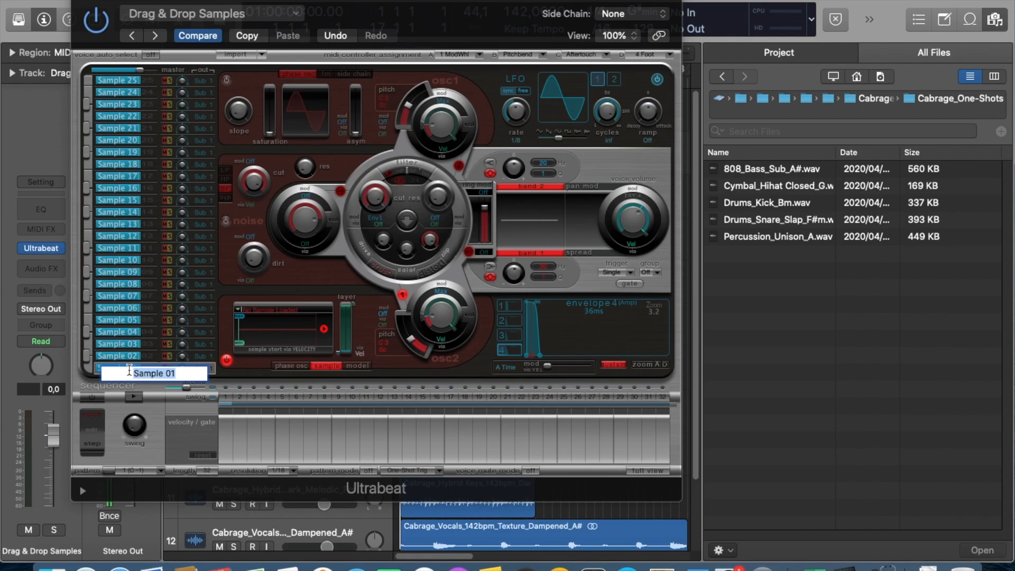
# Name the Sample 01 slot Kick and load Drums_Kick_Bm.wav into its sample oscillator.
pyautogui.press('Return')
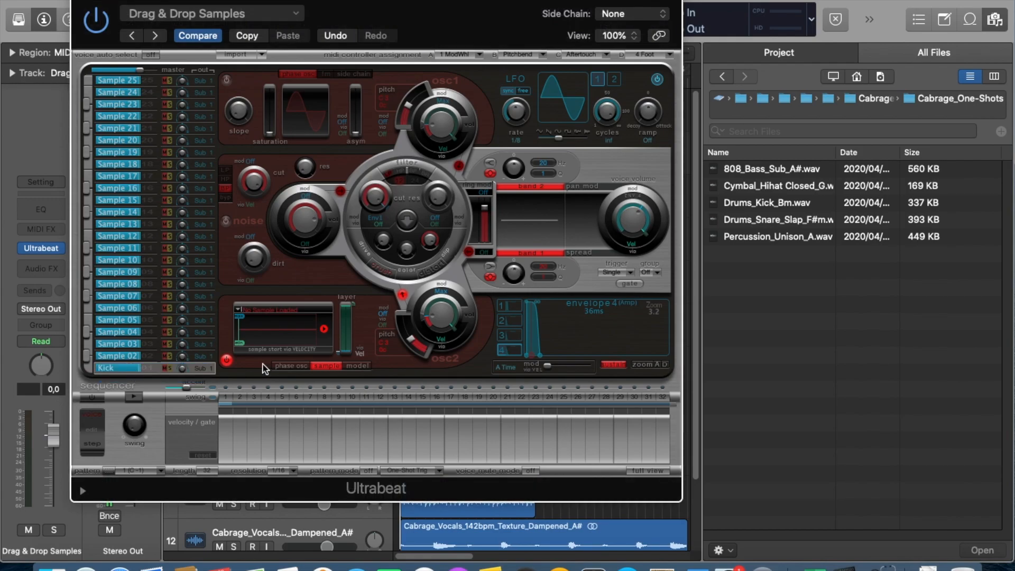
pyautogui.click(789, 209)
pyautogui.moveTo(781, 208); pyautogui.dragTo(284, 338)
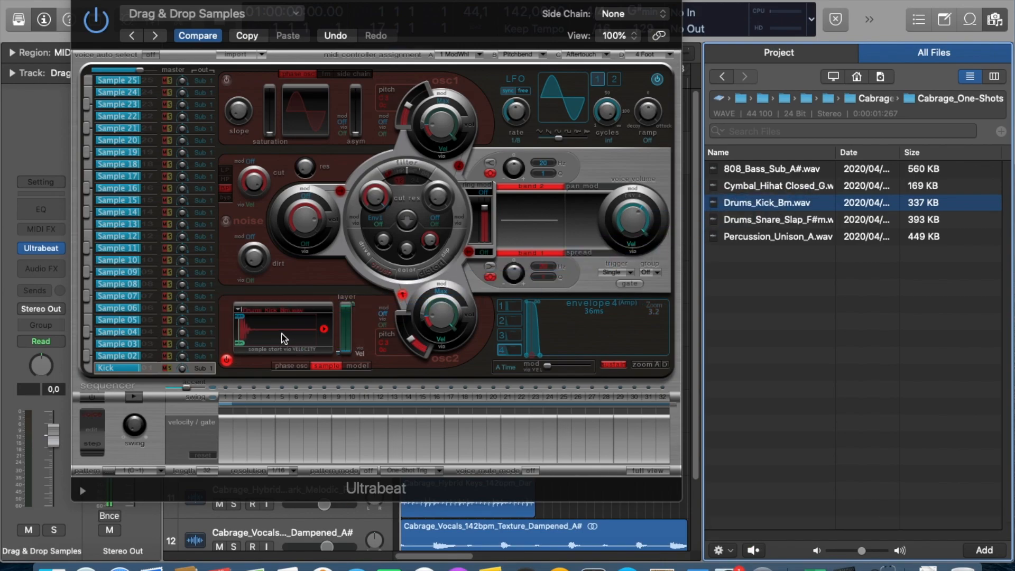
# Rename the Sample 02 slot as Snare, load the Drums_Snare_Slap_F#m sample into it and audition the sound.
pyautogui.click(117, 356)
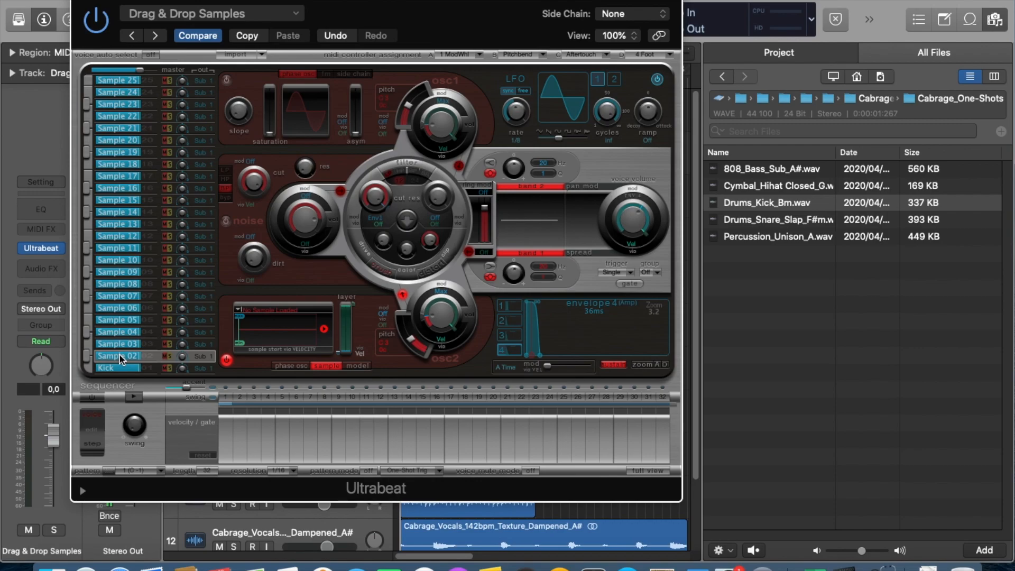
pyautogui.doubleClick(119, 354)
pyautogui.write('Snare')
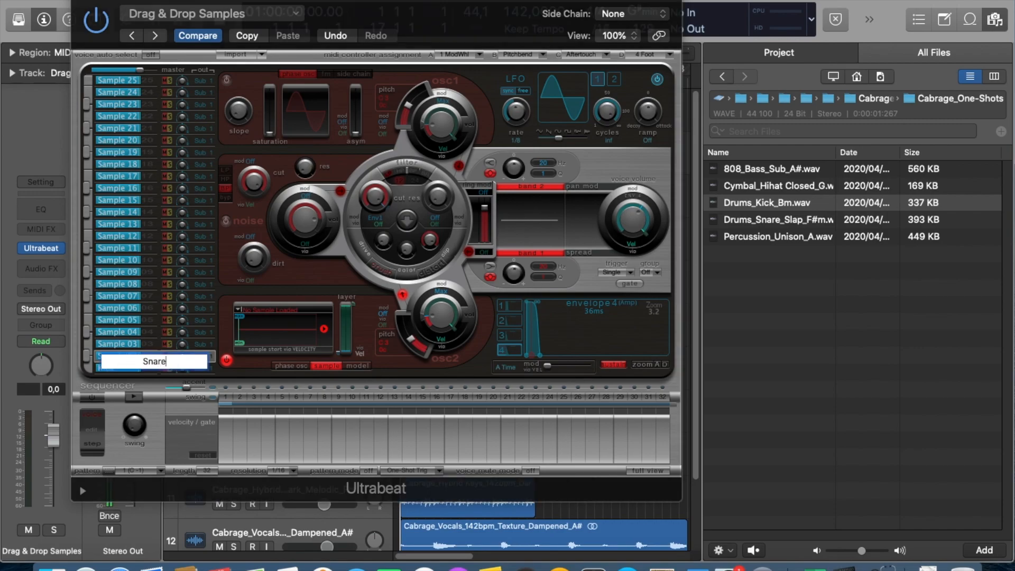
pyautogui.press('Return')
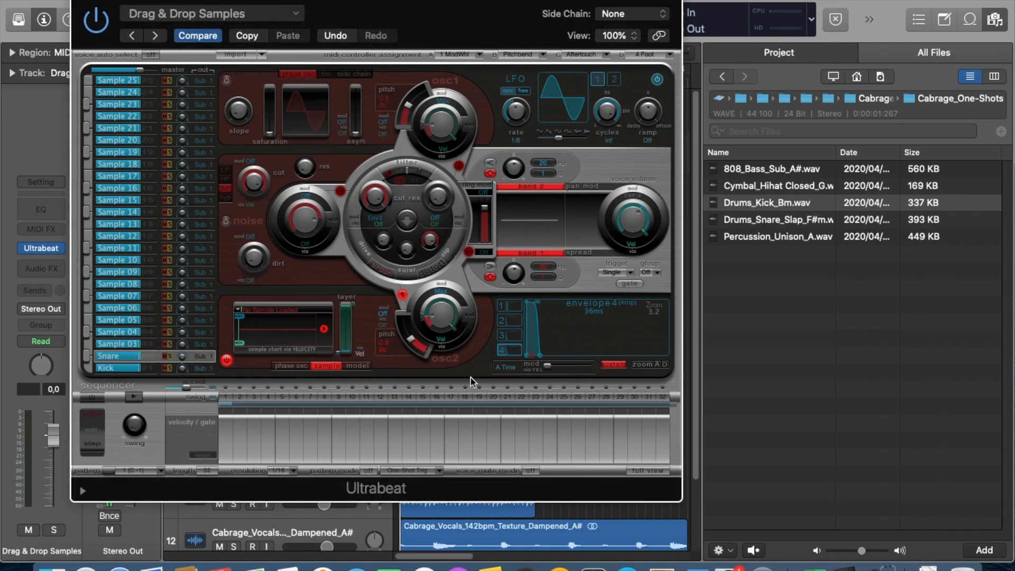
pyautogui.click(785, 223)
pyautogui.moveTo(786, 223); pyautogui.dragTo(274, 343)
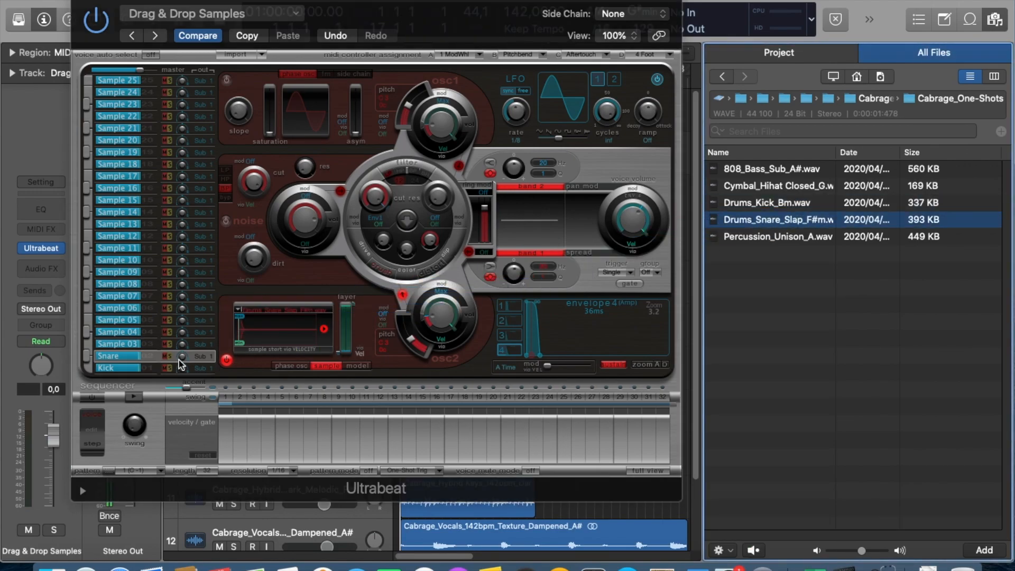
pyautogui.click(88, 362)
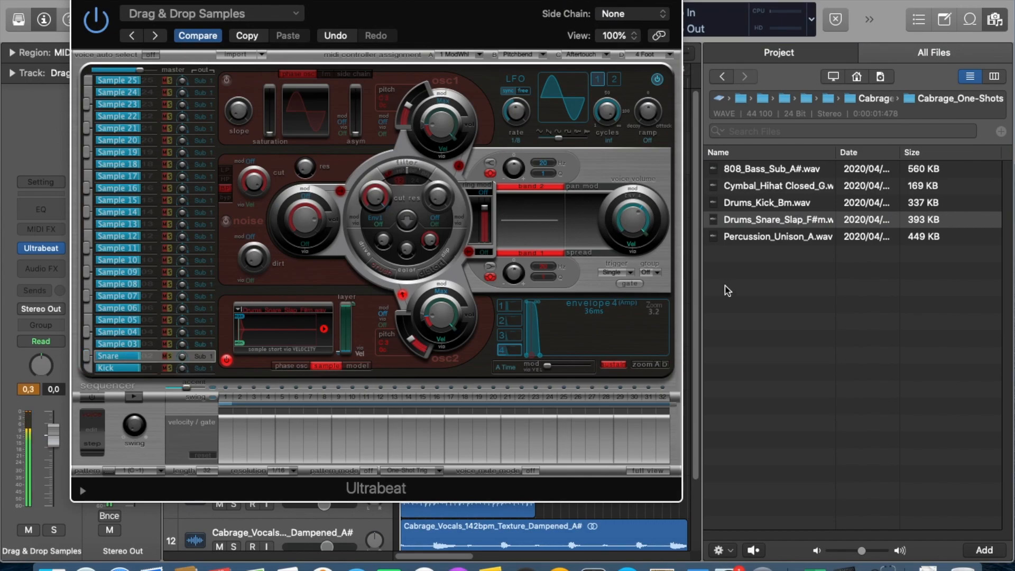
# Rename the Sample 07 slot as hats, load the Cymbal_Hihat Closed_G sample into it and audition the sound.
pyautogui.click(770, 191)
pyautogui.click(793, 191)
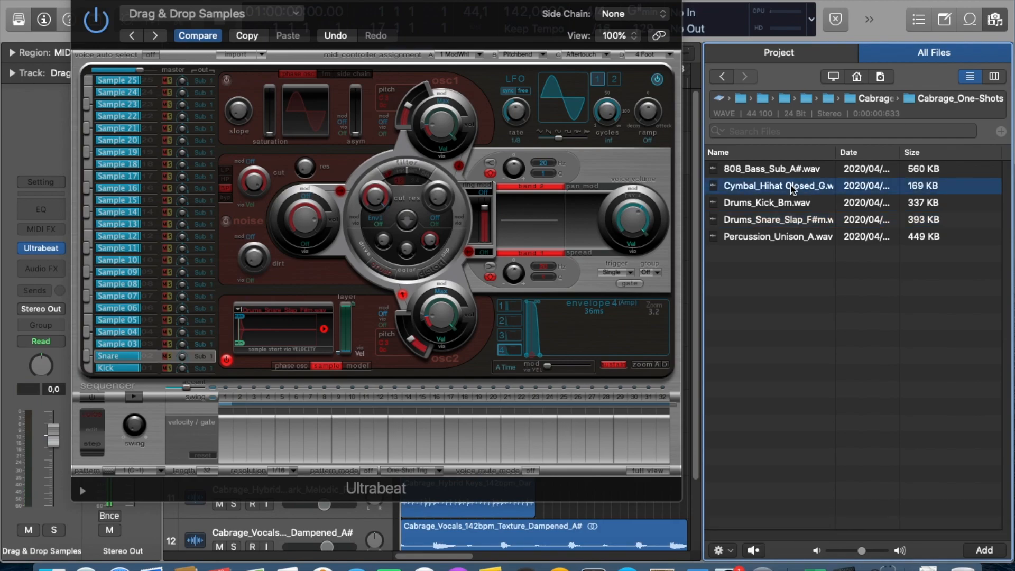
pyautogui.click(88, 300)
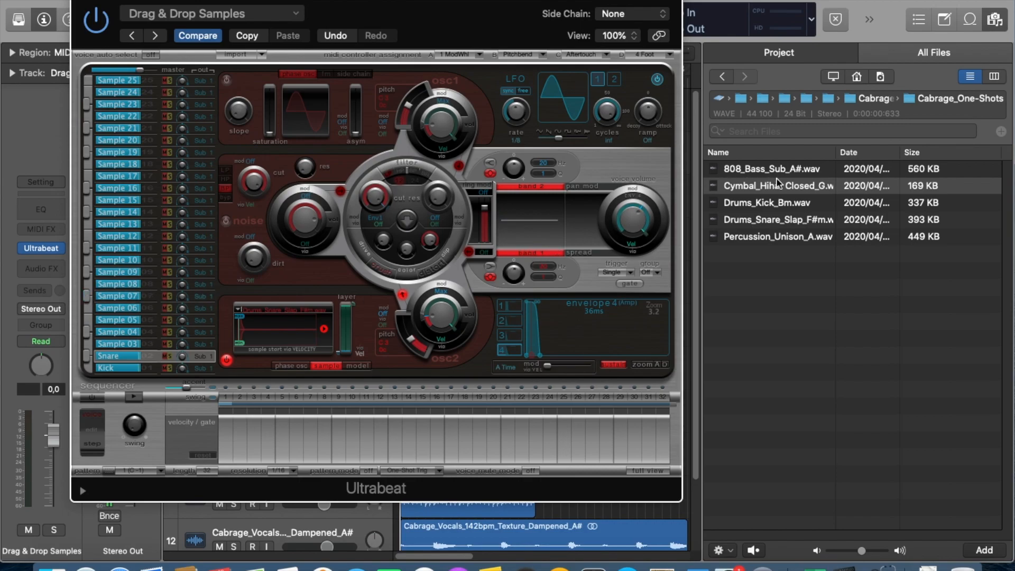
pyautogui.doubleClick(112, 295)
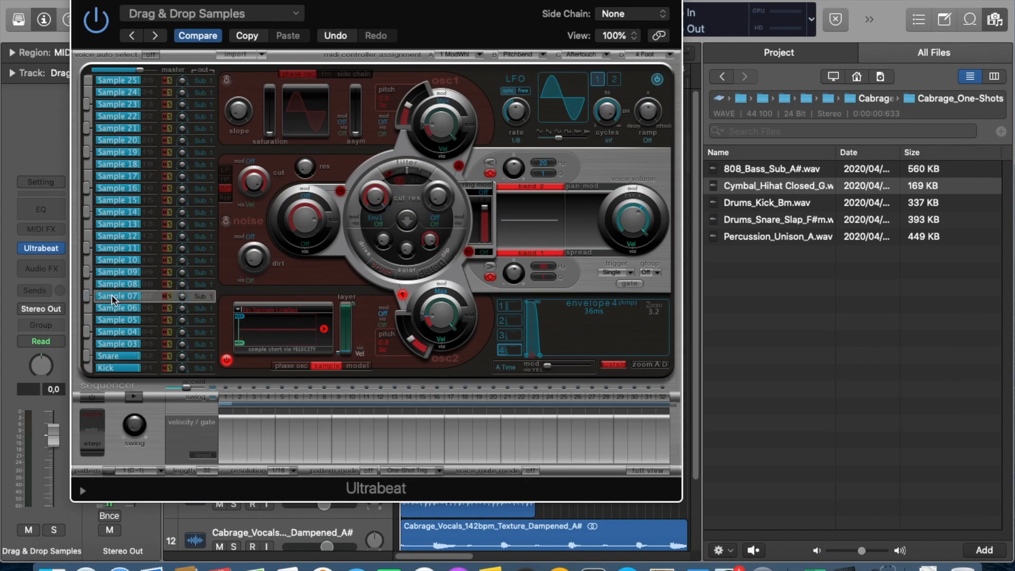
pyautogui.write('hats')
pyautogui.press('Return')
pyautogui.moveTo(798, 186); pyautogui.dragTo(297, 331)
pyautogui.click(85, 298)
pyautogui.click(85, 298)
# Rename the Sample 11 slot as perc, load Percussion_Unison_A.wav into it and audition the sound.
pyautogui.doubleClick(105, 248)
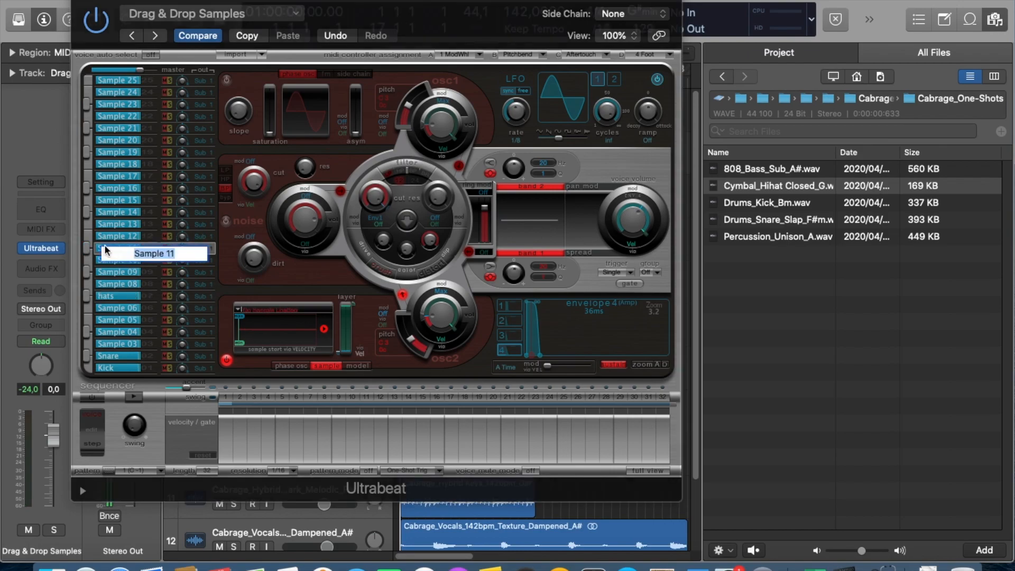
pyautogui.write('perc')
pyautogui.press('Return')
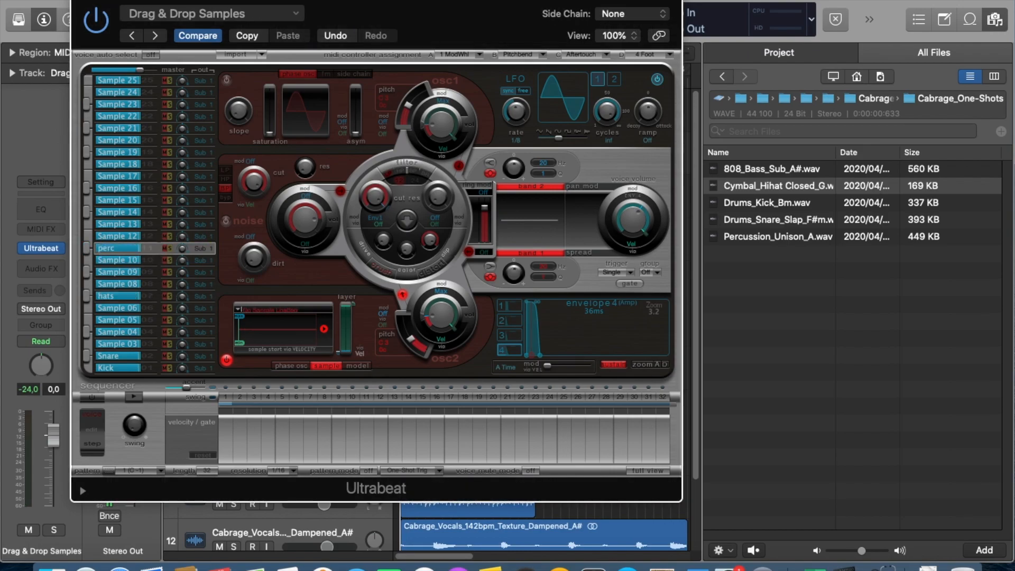
pyautogui.click(806, 238)
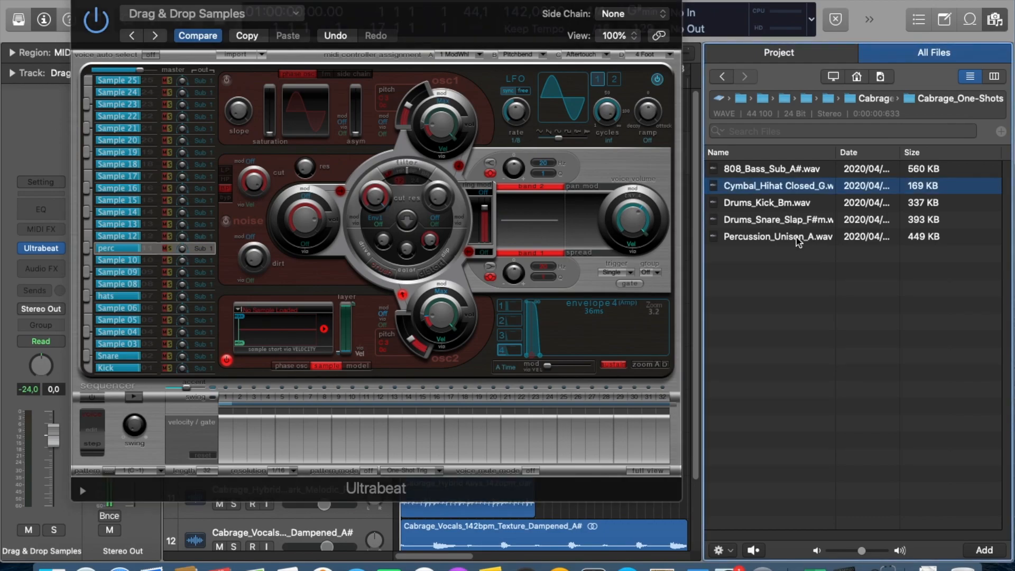
pyautogui.click(796, 236)
pyautogui.moveTo(795, 236); pyautogui.dragTo(288, 335)
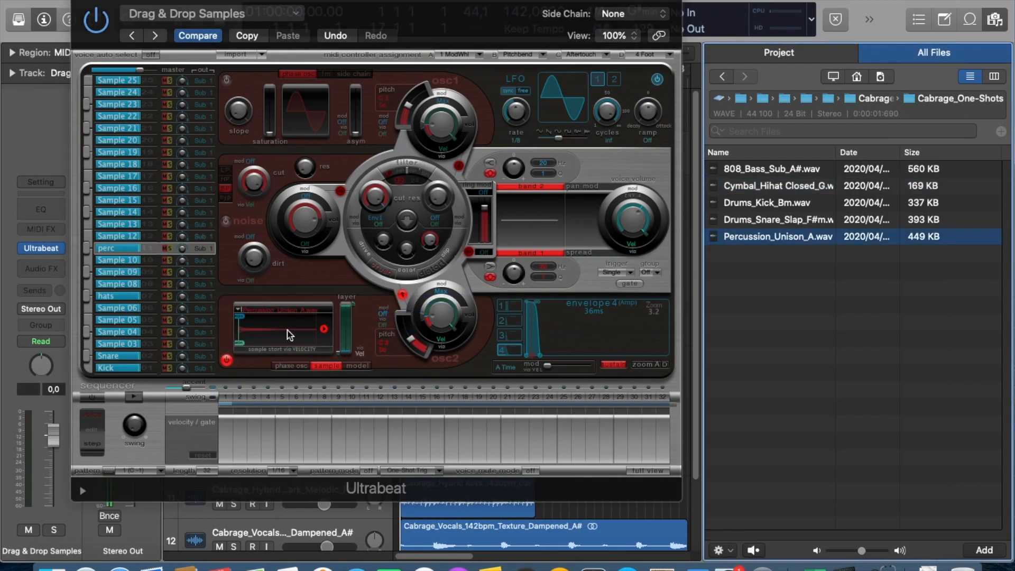
pyautogui.click(86, 249)
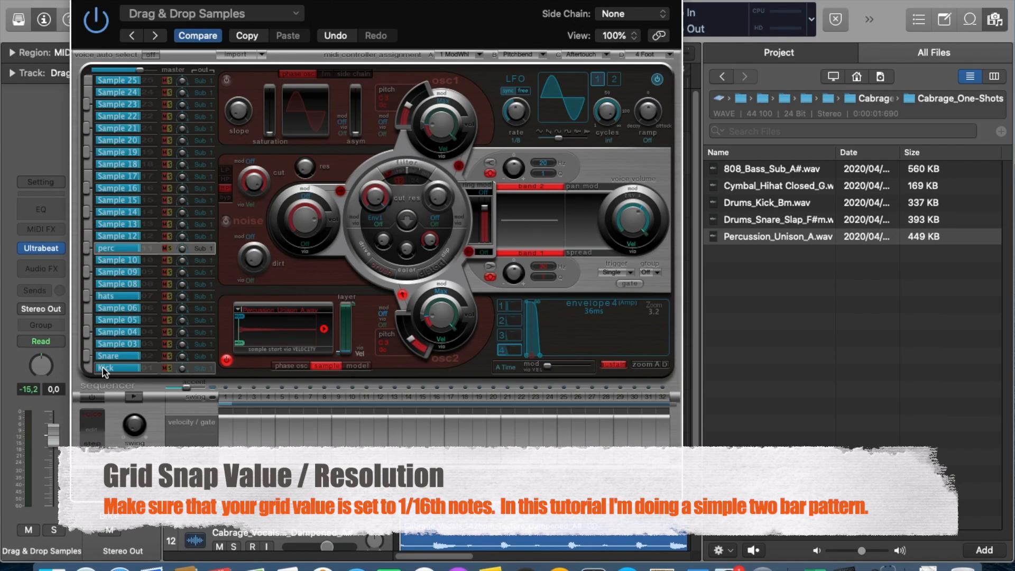
# Program Snare hits on steps 9 and 25 of the sequencer and play the pattern back.
pyautogui.click(100, 359)
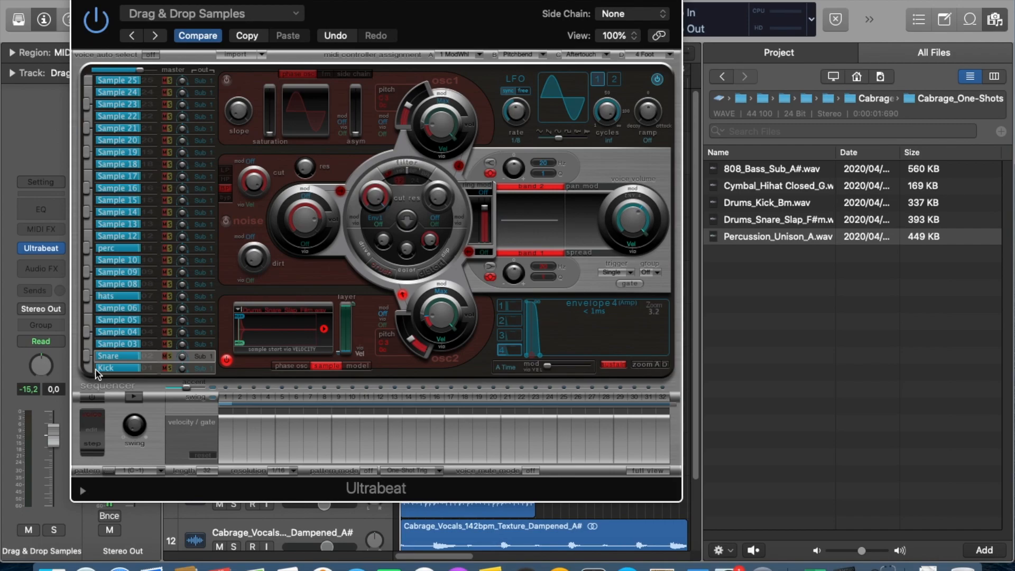
pyautogui.click(339, 401)
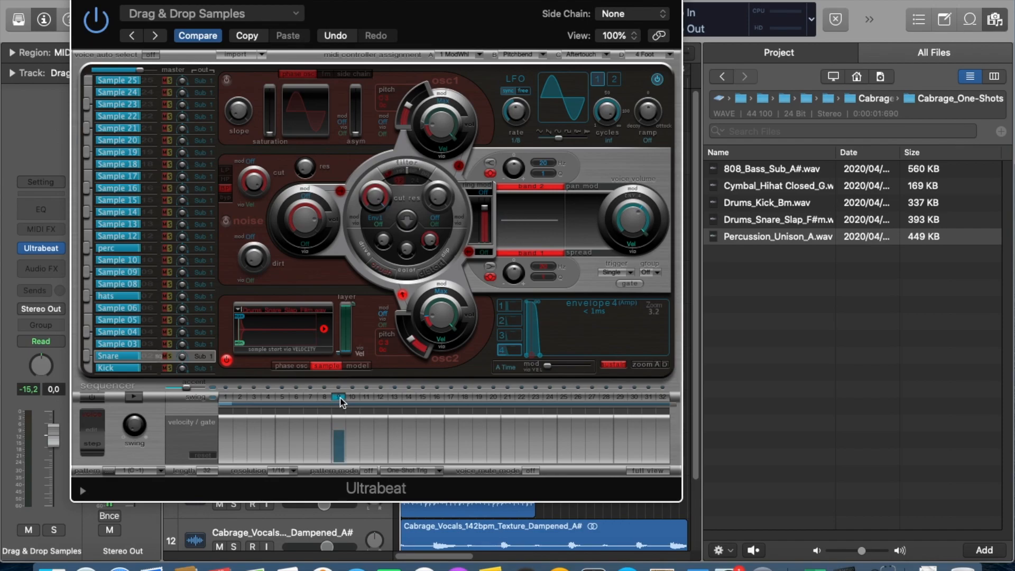
pyautogui.click(564, 401)
pyautogui.click(134, 397)
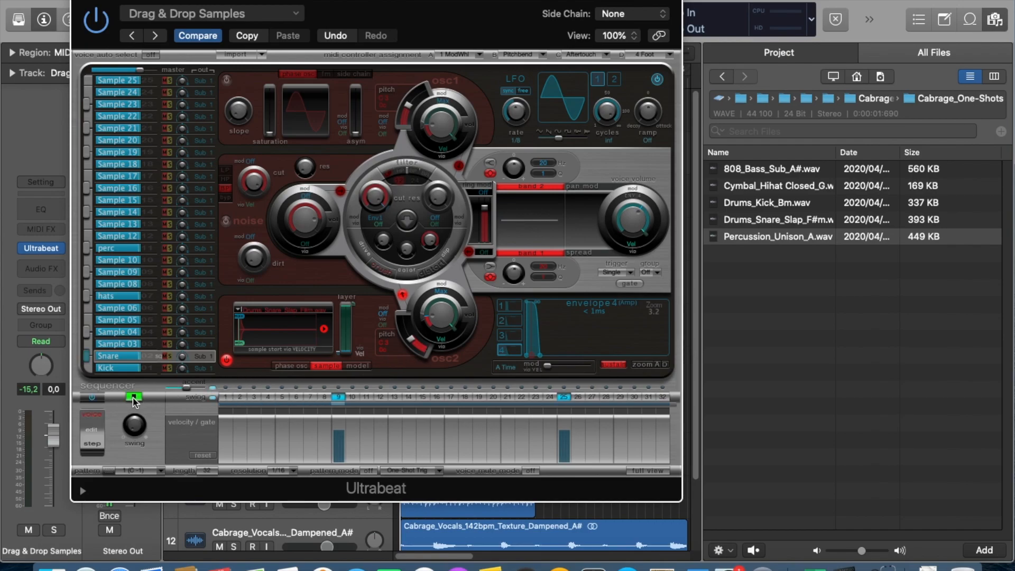
pyautogui.click(134, 398)
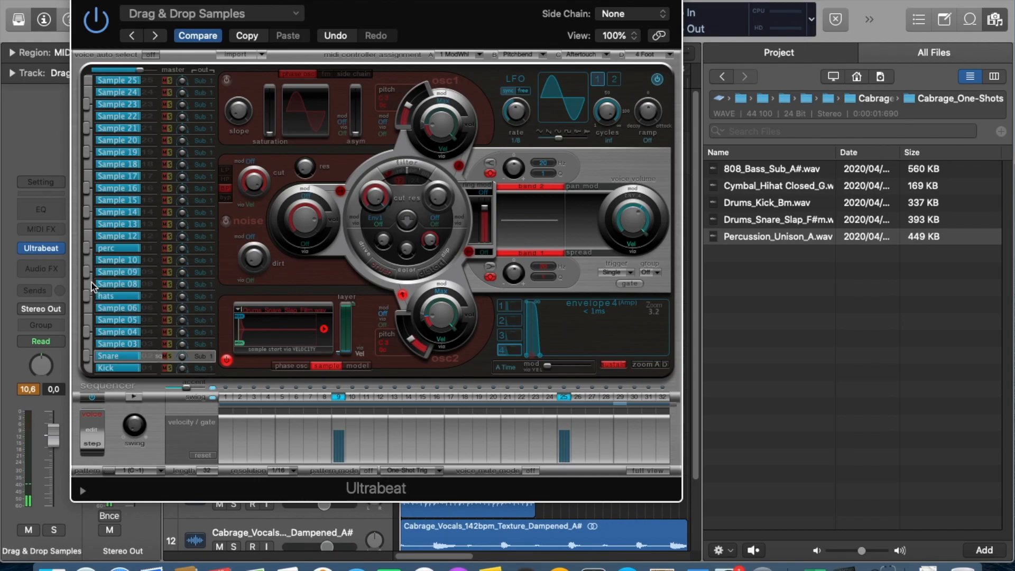
# Fill the hats sequence with hits on every downbeat and every upbeat, and play the pattern back.
pyautogui.click(121, 297)
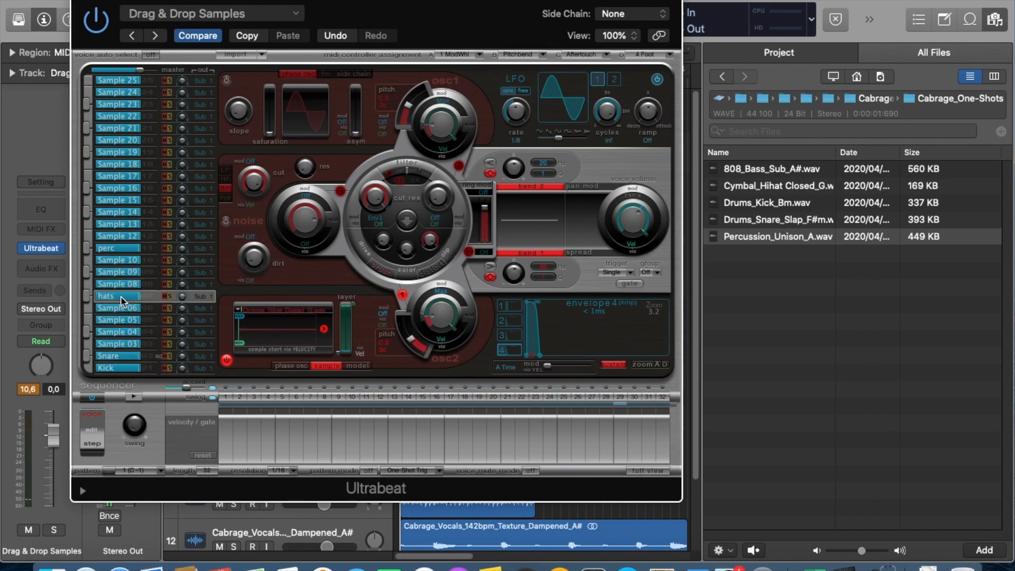
pyautogui.rightClick(299, 403)
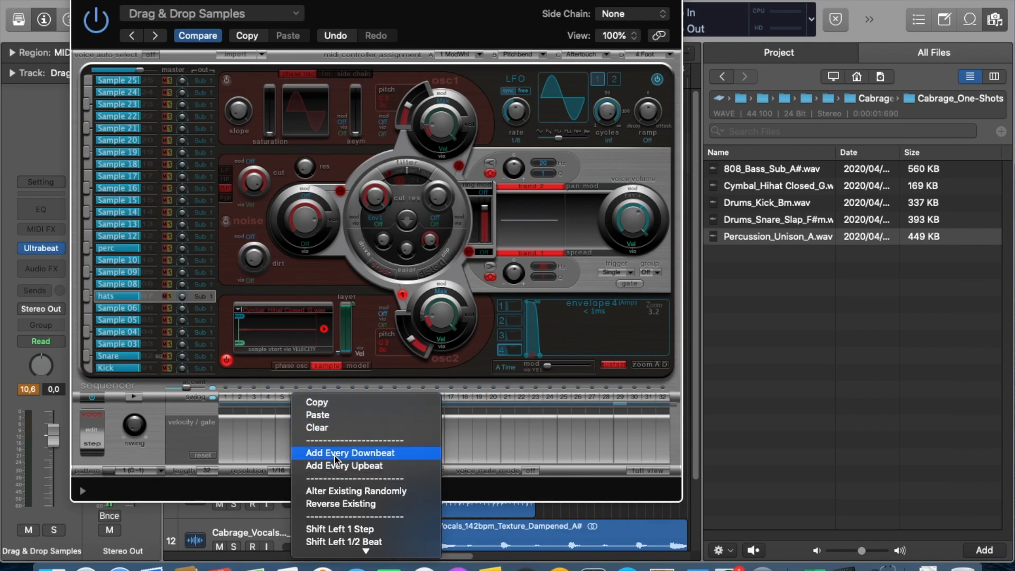
pyautogui.click(334, 453)
pyautogui.rightClick(314, 401)
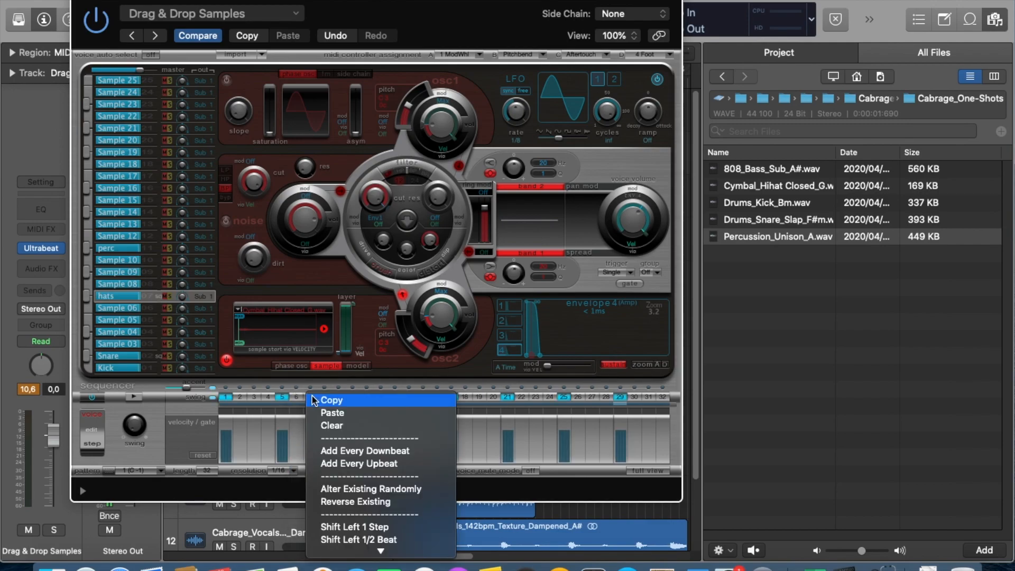
pyautogui.click(358, 462)
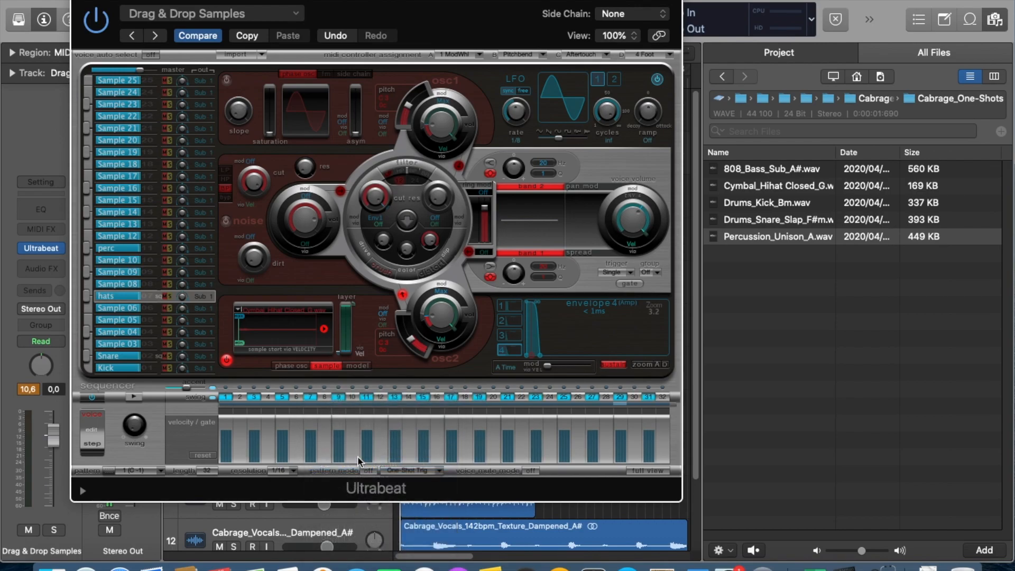
pyautogui.click(136, 395)
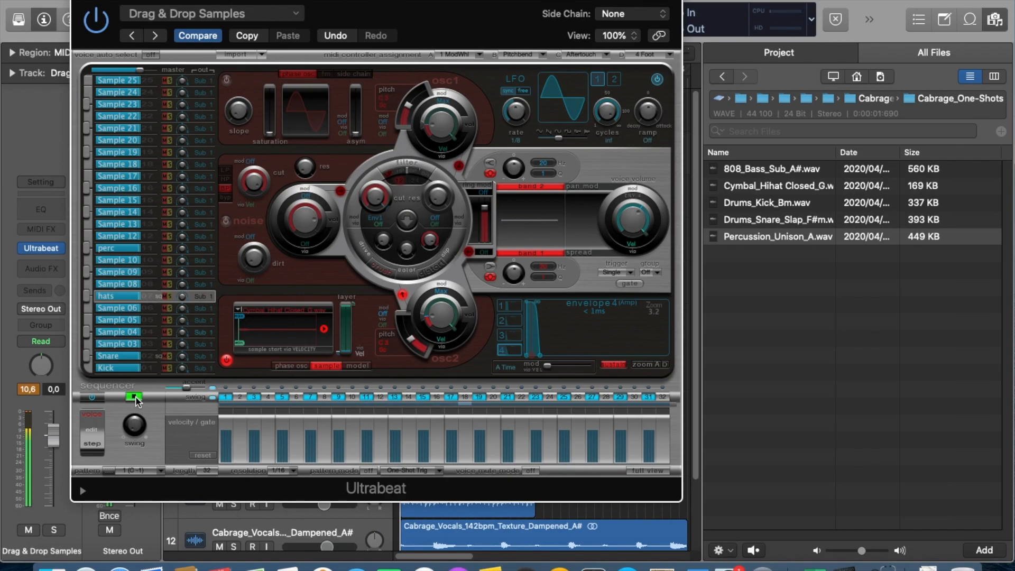
pyautogui.click(136, 396)
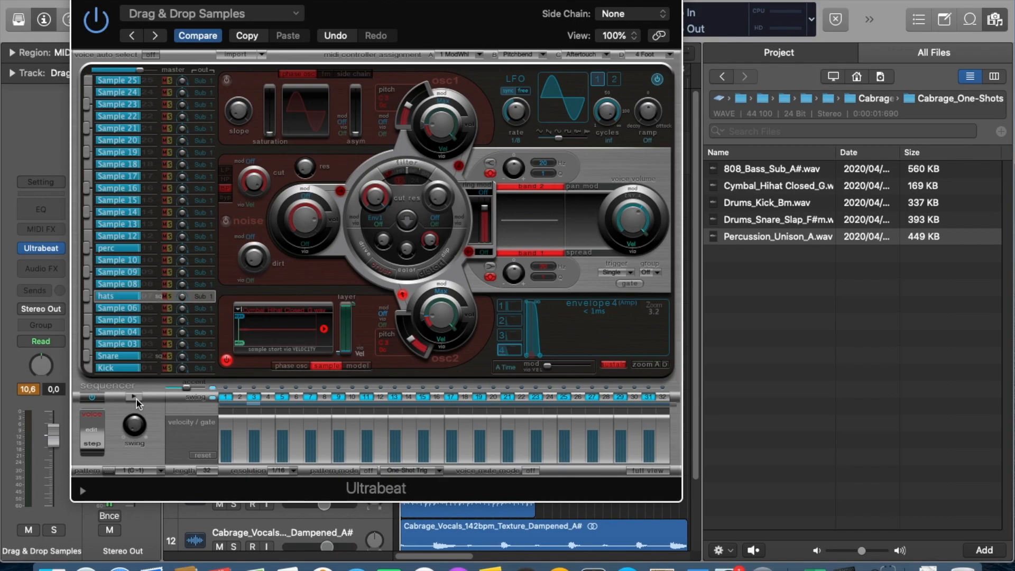
# Program Kick hits on steps 1, 3, 21 and 27 of the sequencer and play the pattern back.
pyautogui.click(121, 369)
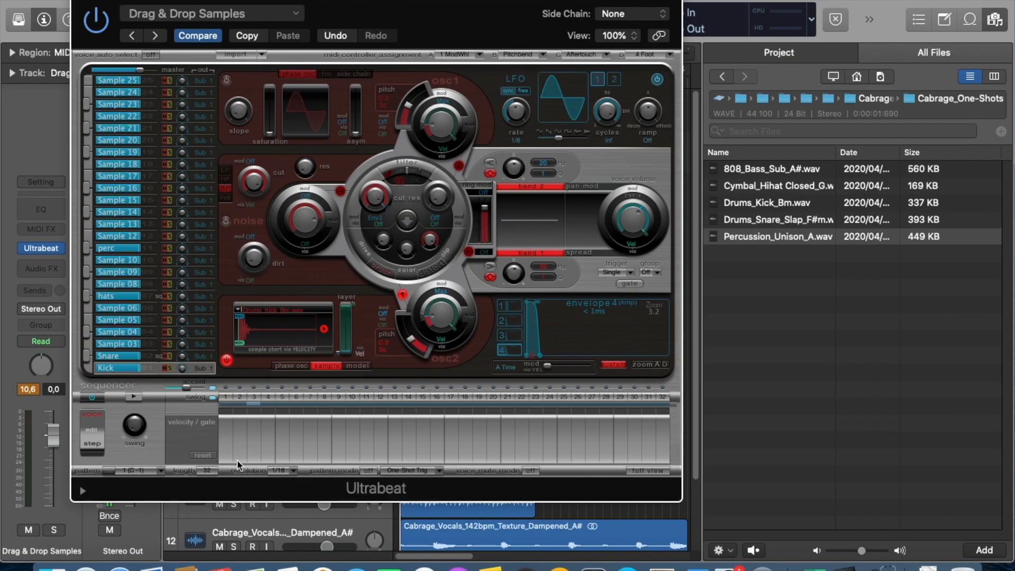
pyautogui.click(226, 397)
pyautogui.click(255, 397)
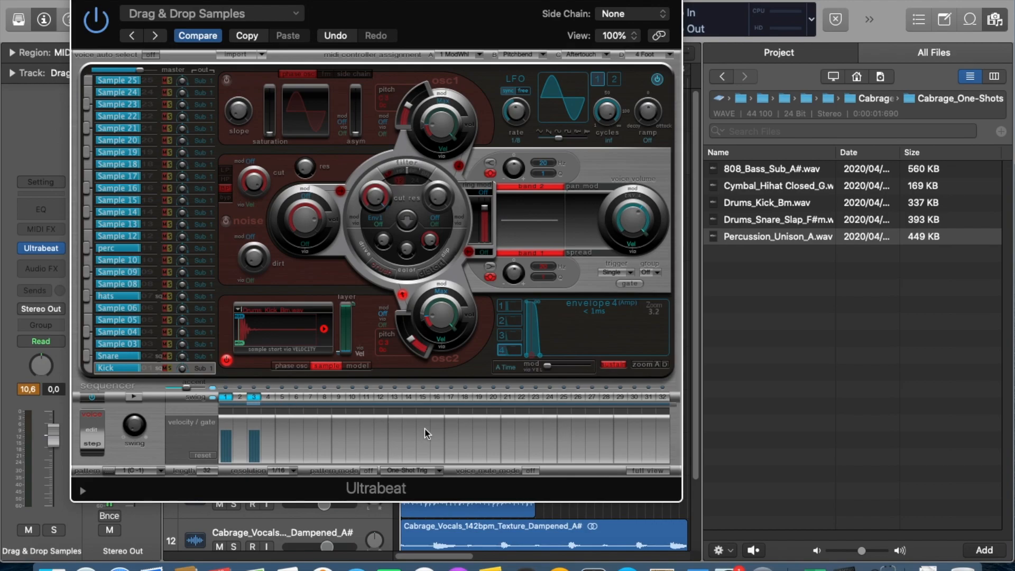
pyautogui.click(507, 397)
pyautogui.click(593, 397)
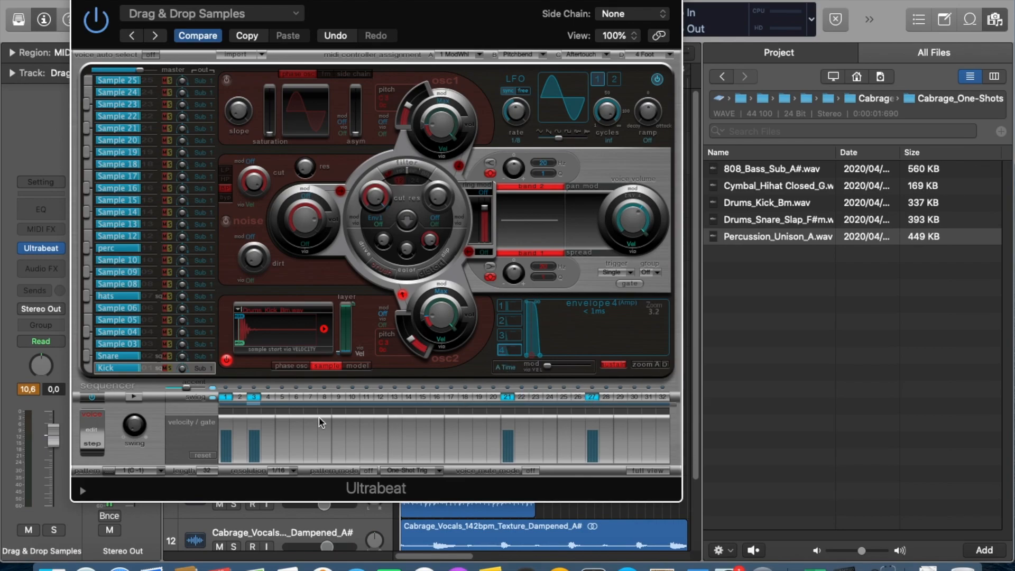
pyautogui.click(135, 397)
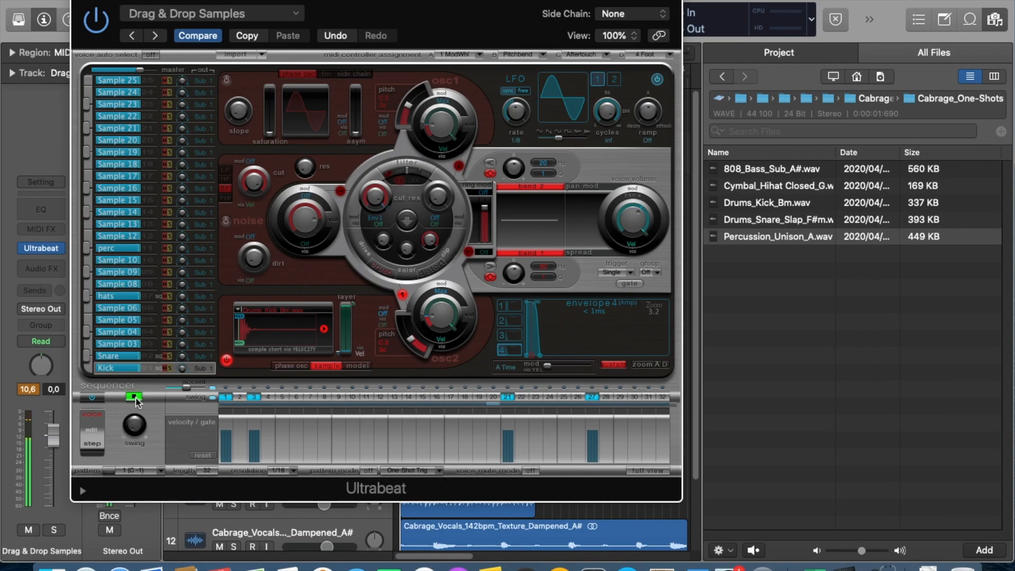
pyautogui.click(135, 397)
# Program a perc hit on step 15 of the sequencer and play the full pattern back.
pyautogui.click(115, 250)
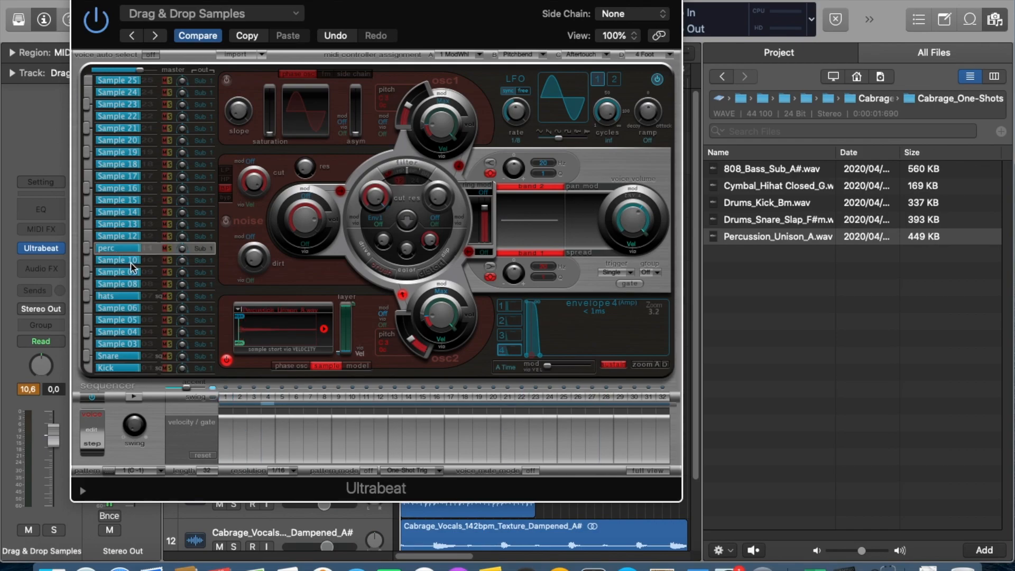
pyautogui.click(422, 397)
pyautogui.click(134, 398)
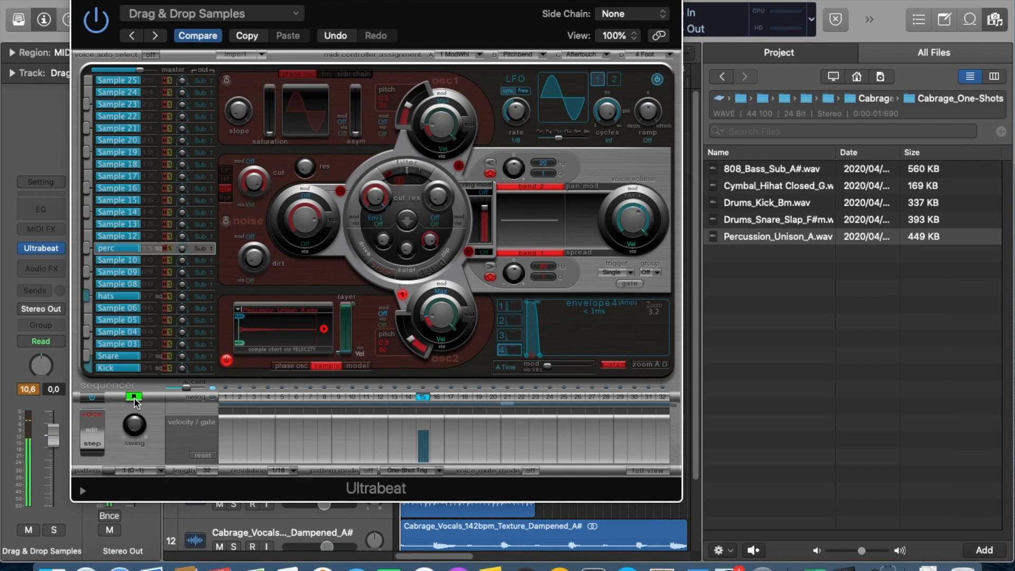
pyautogui.click(135, 398)
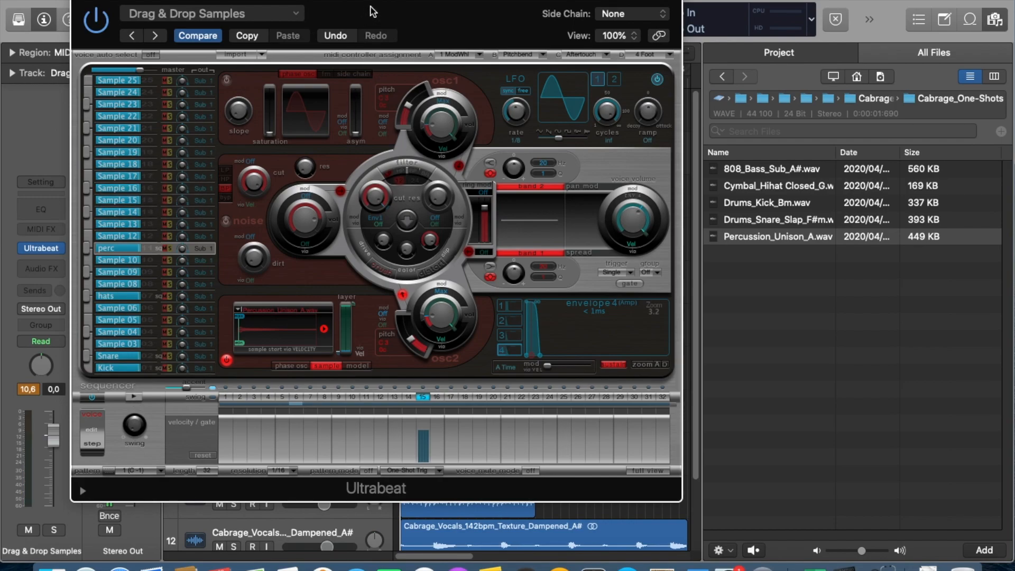
# Place the sequencer pattern as a region at bar 1 of the Drag & Drop Samples track and close the Ultrabeat window.
pyautogui.moveTo(397, 6); pyautogui.dragTo(855, 45)
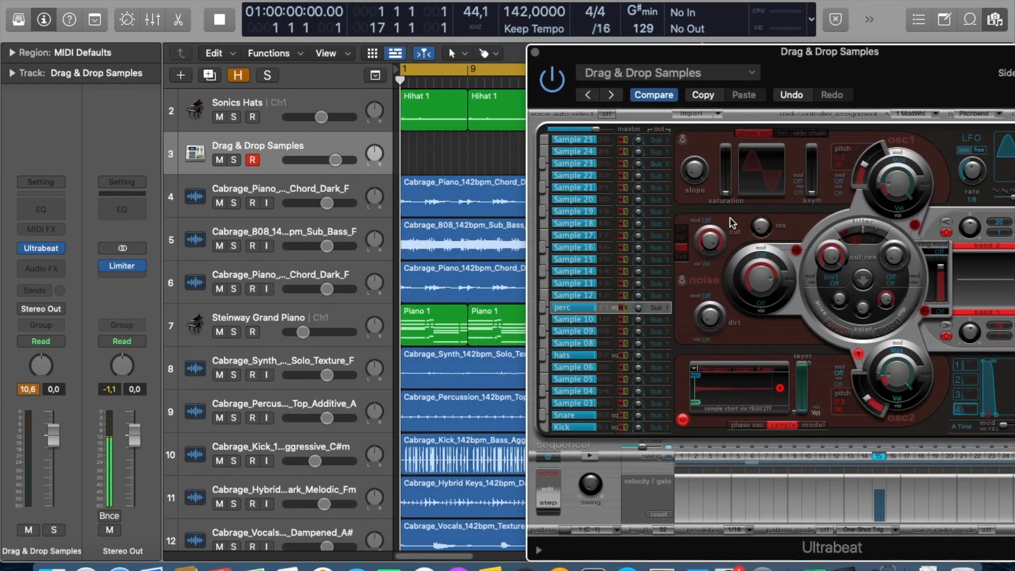
pyautogui.moveTo(564, 530); pyautogui.dragTo(404, 159)
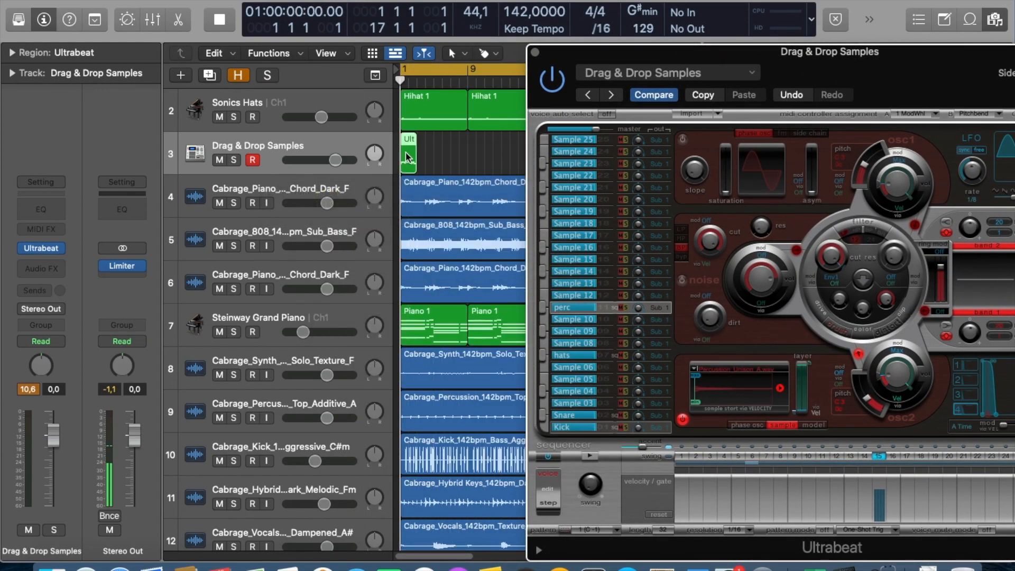
pyautogui.moveTo(536, 58); pyautogui.dragTo(301, 27)
pyautogui.click(300, 22)
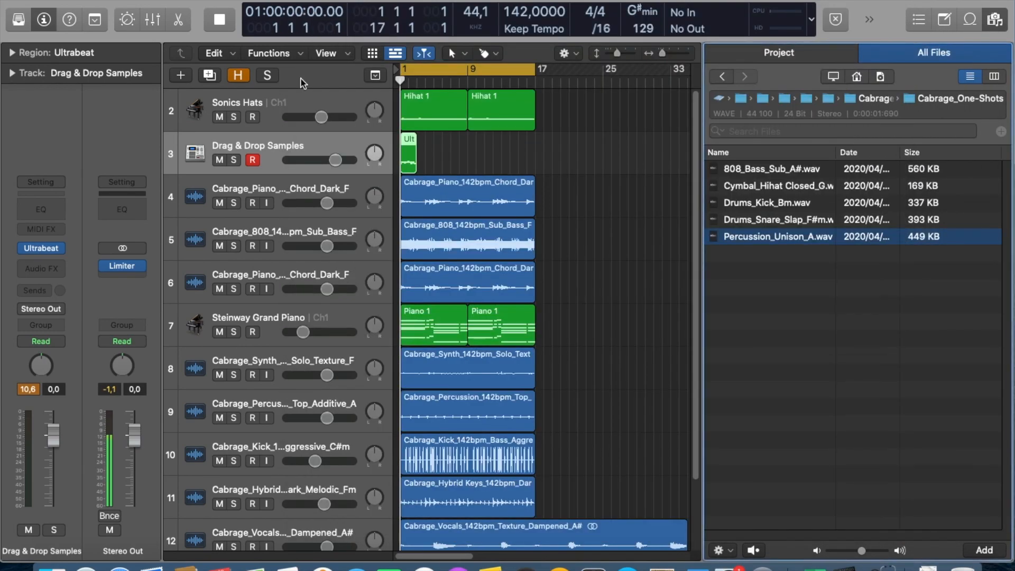
# Repeat the two-bar Ultrabeat region on the Drag & Drop Samples track until it fills the arrangement up to bar 17.
pyautogui.click(410, 150)
pyautogui.press('super+r')
pyautogui.press('super+r')
pyautogui.press('super+r')
pyautogui.press('super+r')
pyautogui.press('super+r')
pyautogui.press('super+r')
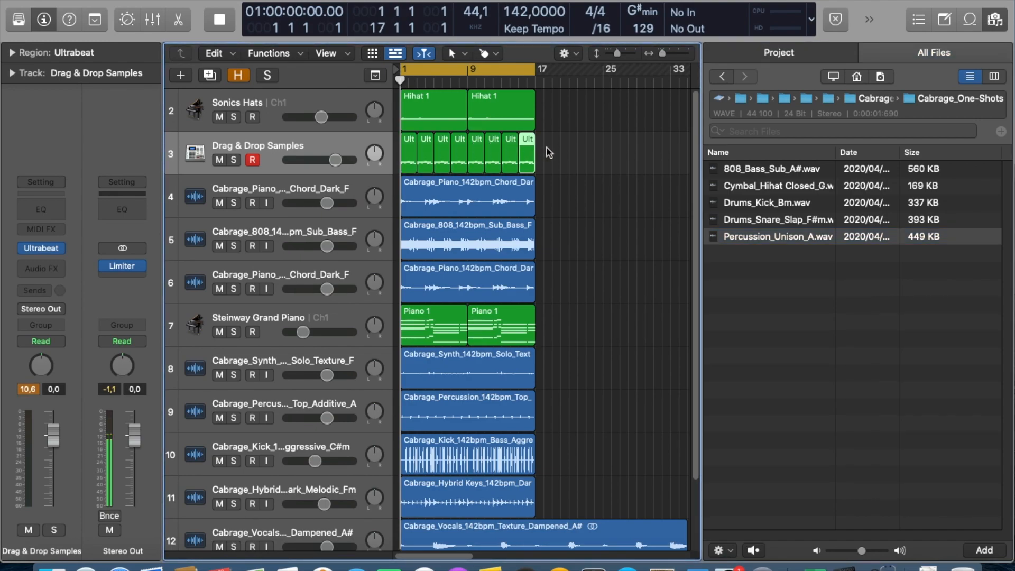
# Join all the Ultrabeat regions on the Drag & Drop Samples track into one and review its notes in the Piano Roll.
pyautogui.moveTo(546, 148); pyautogui.dragTo(415, 146)
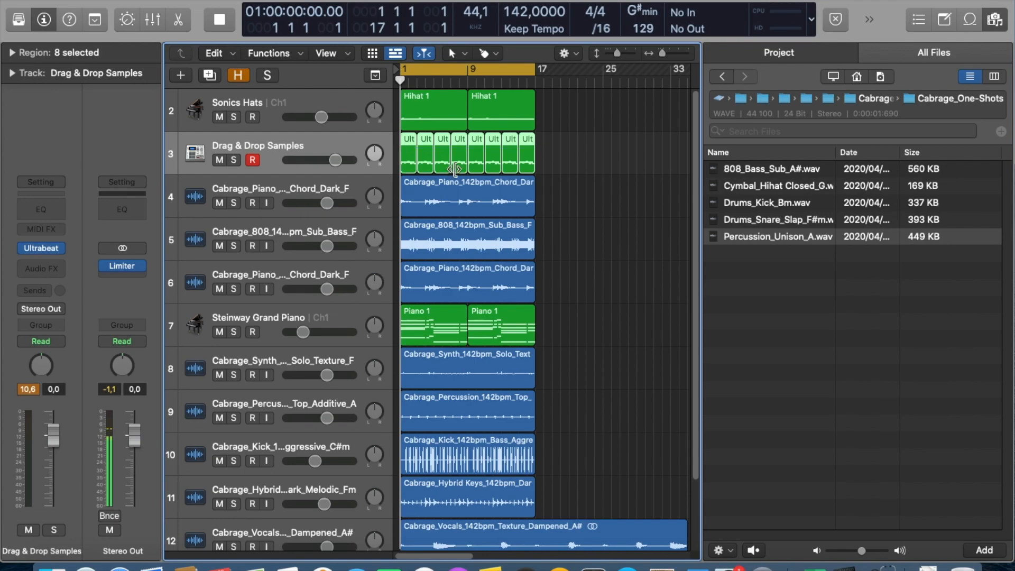
pyautogui.keyDown('super'); pyautogui.click(525, 161); pyautogui.keyUp('super')
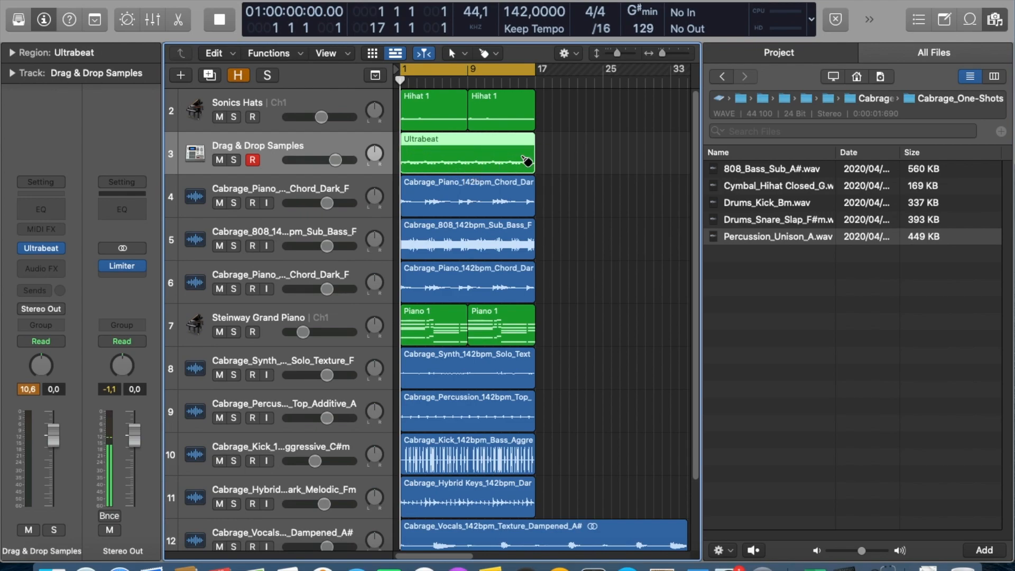
pyautogui.doubleClick(442, 141)
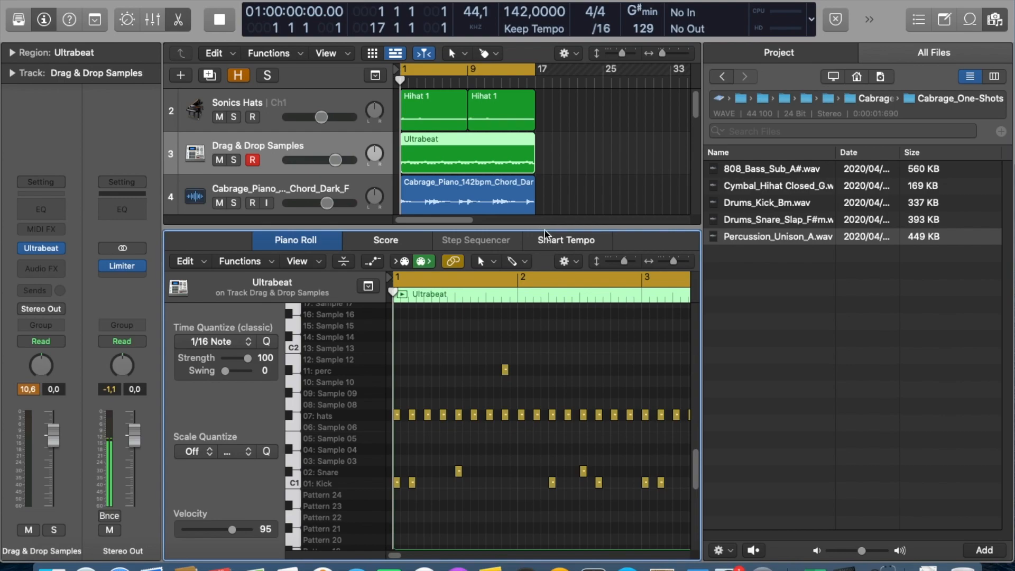
pyautogui.press('e')
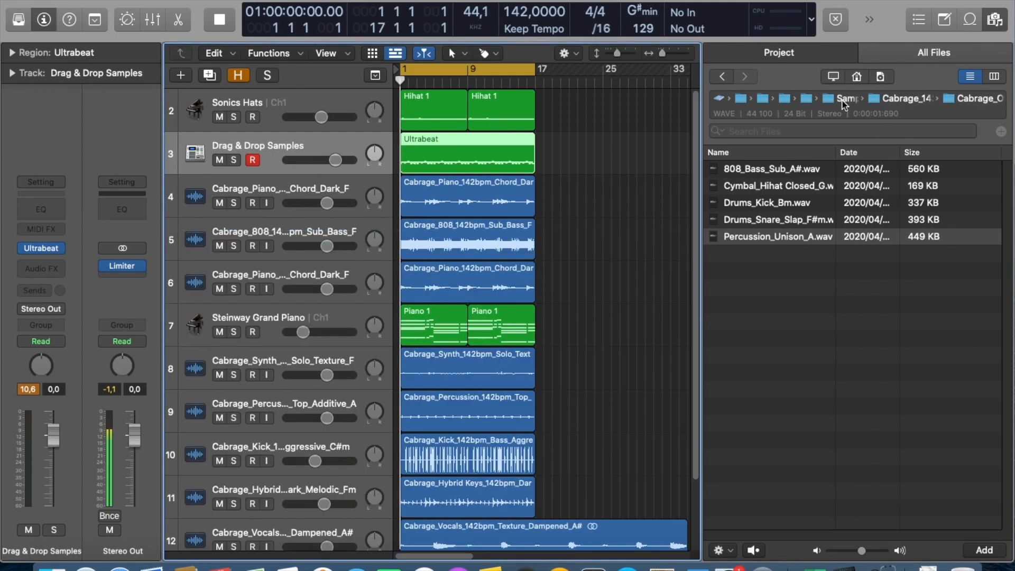
# Browse to the Cabrage_MIDI_142bpm folder and try to add Hihat_Open_142.mid to the Sonics Hats track.
pyautogui.click(877, 103)
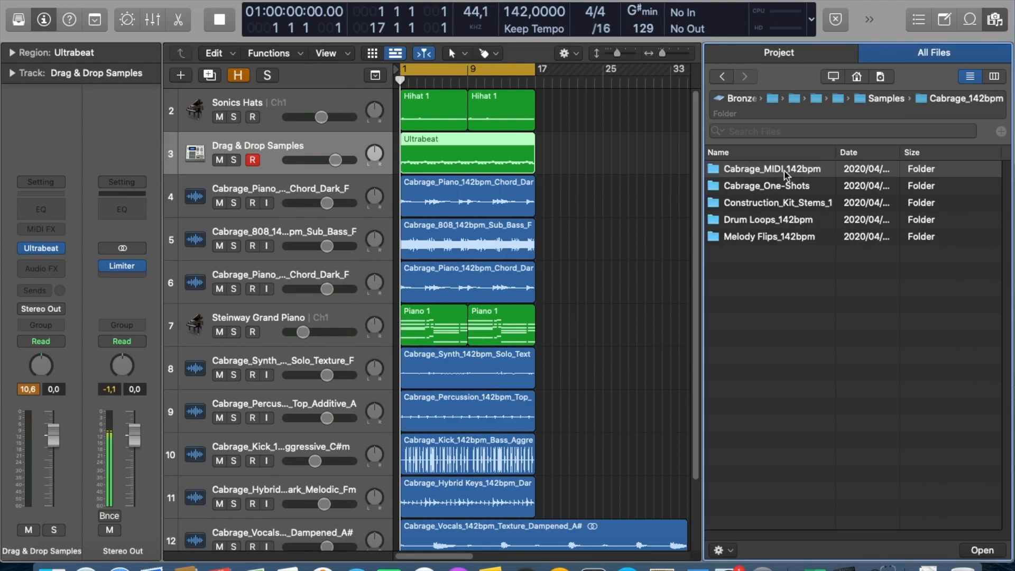
pyautogui.doubleClick(742, 170)
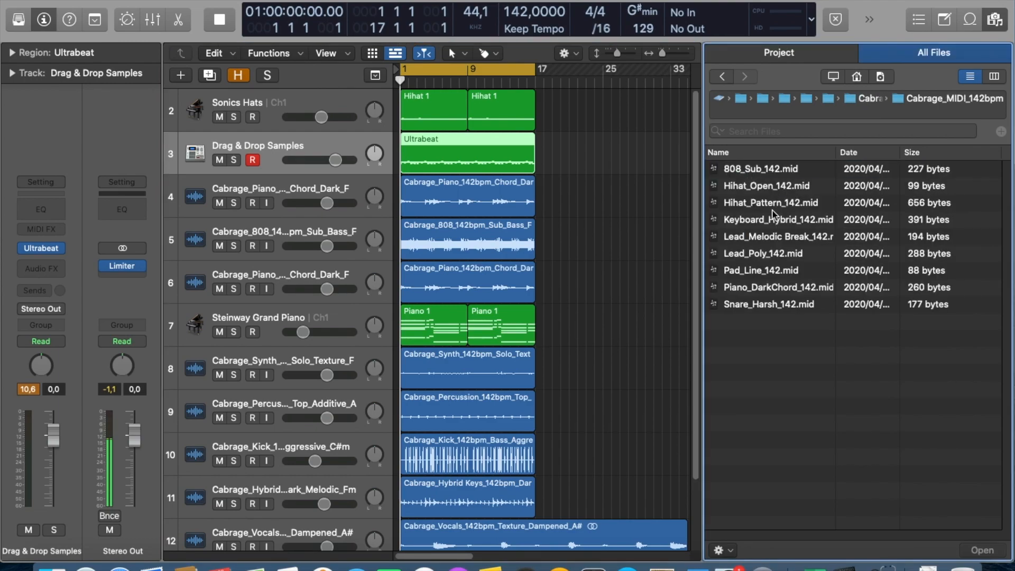
pyautogui.click(772, 189)
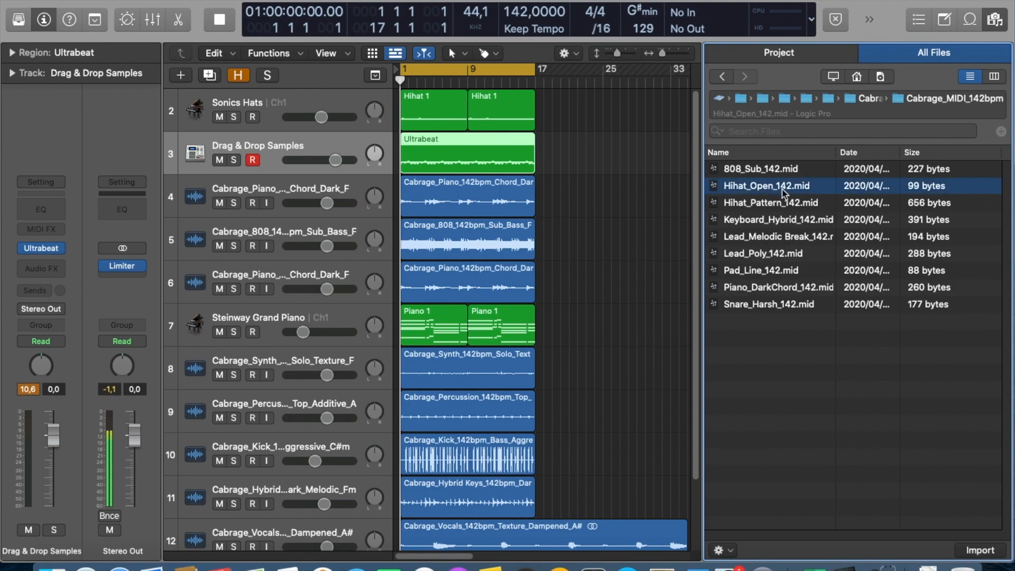
pyautogui.moveTo(788, 190); pyautogui.dragTo(609, 109)
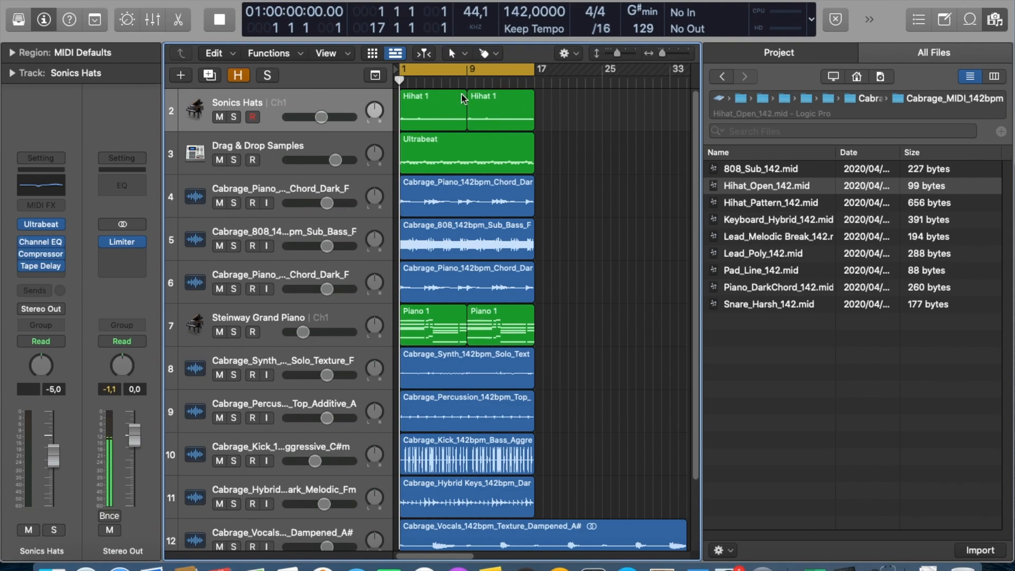
# Examine the notes of the first Hihat 1 region on the Sonics Hats track in the Piano Roll.
pyautogui.doubleClick(417, 103)
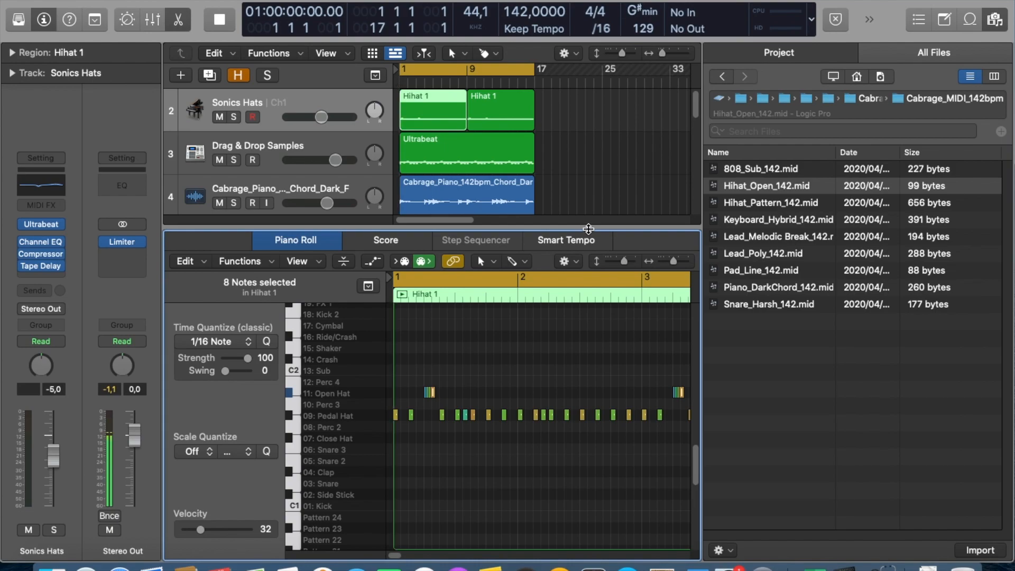
pyautogui.press('e')
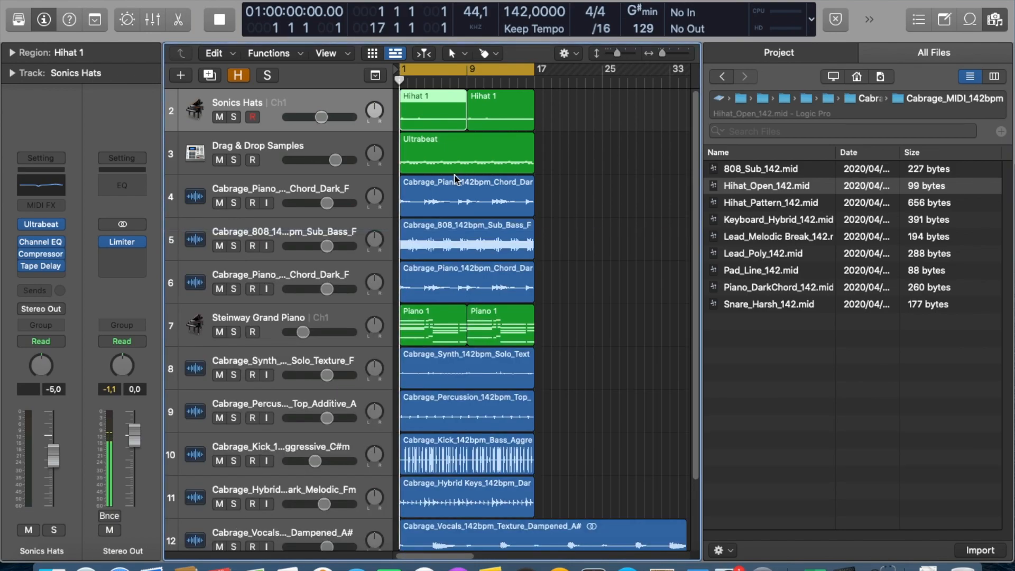
# Play the Sonics Hats and Drag & Drop Samples tracks soloed together, comparing the hats with and without the sampled beat.
pyautogui.click(233, 117)
pyautogui.click(234, 160)
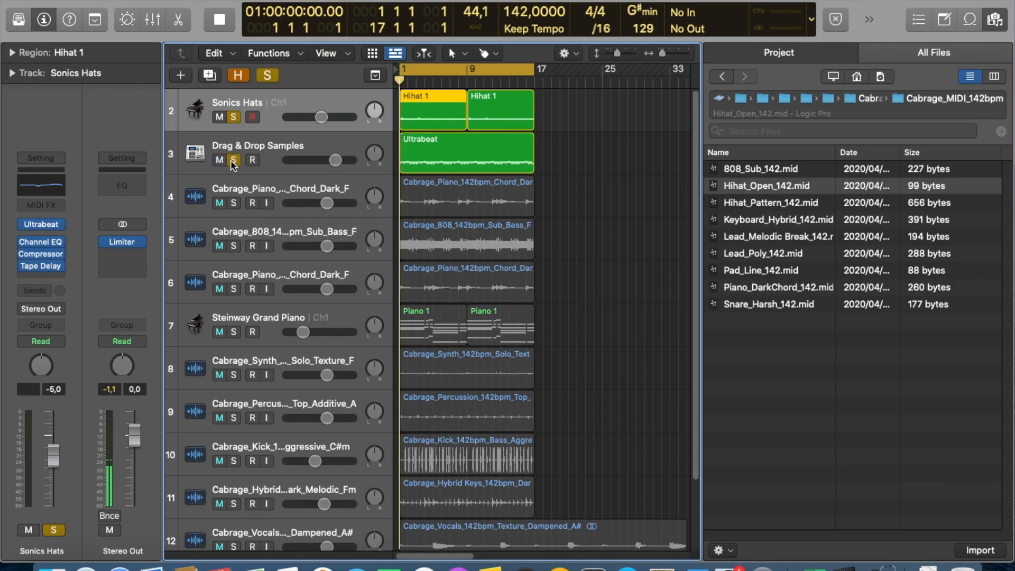
pyautogui.press('space')
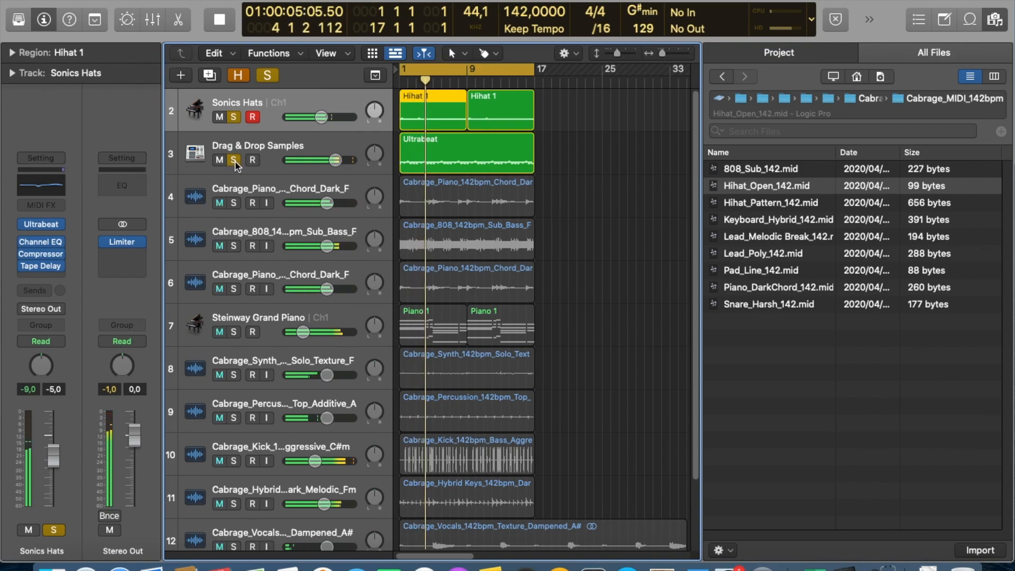
pyautogui.click(234, 161)
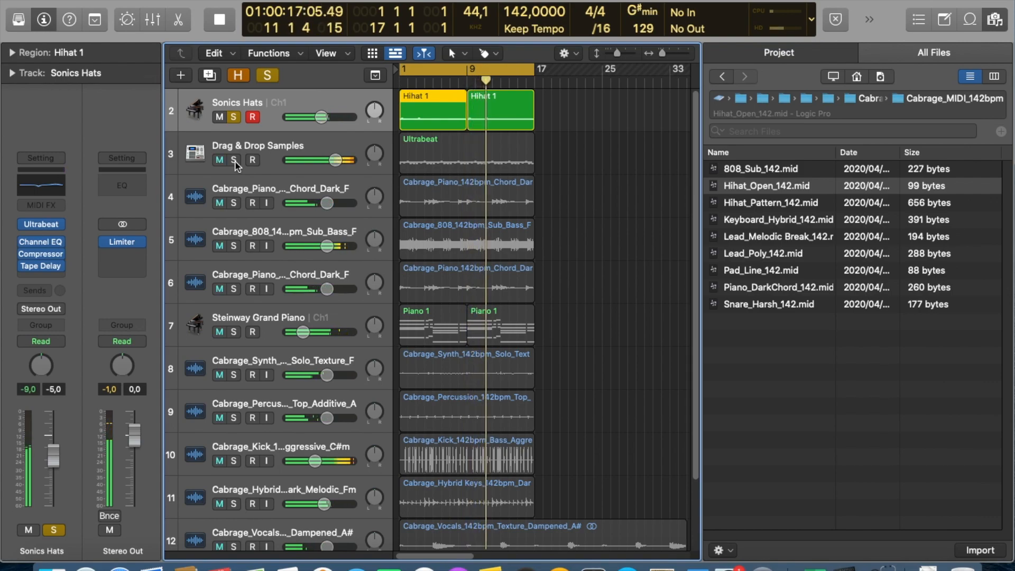
pyautogui.click(234, 162)
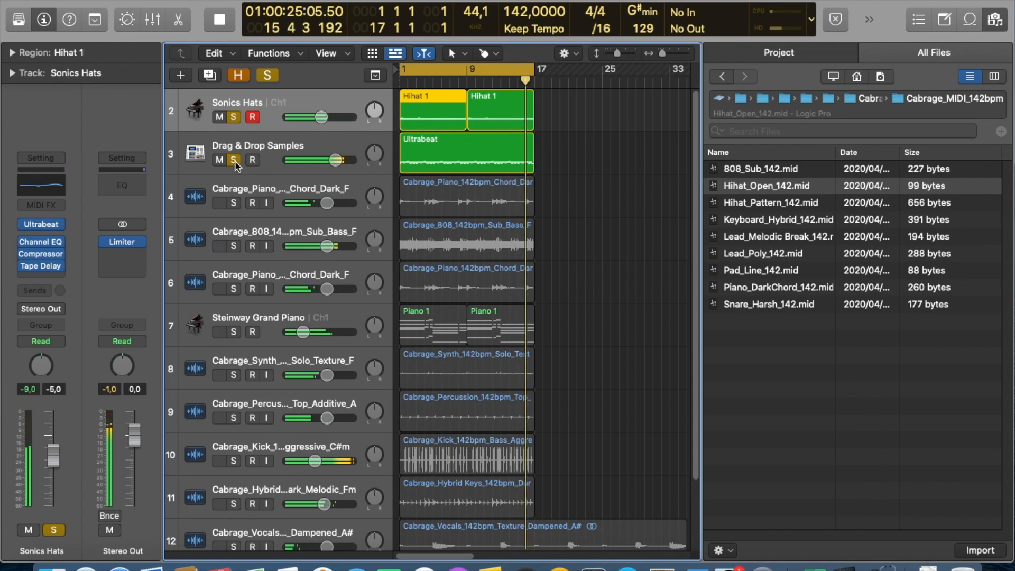
pyautogui.press('space')
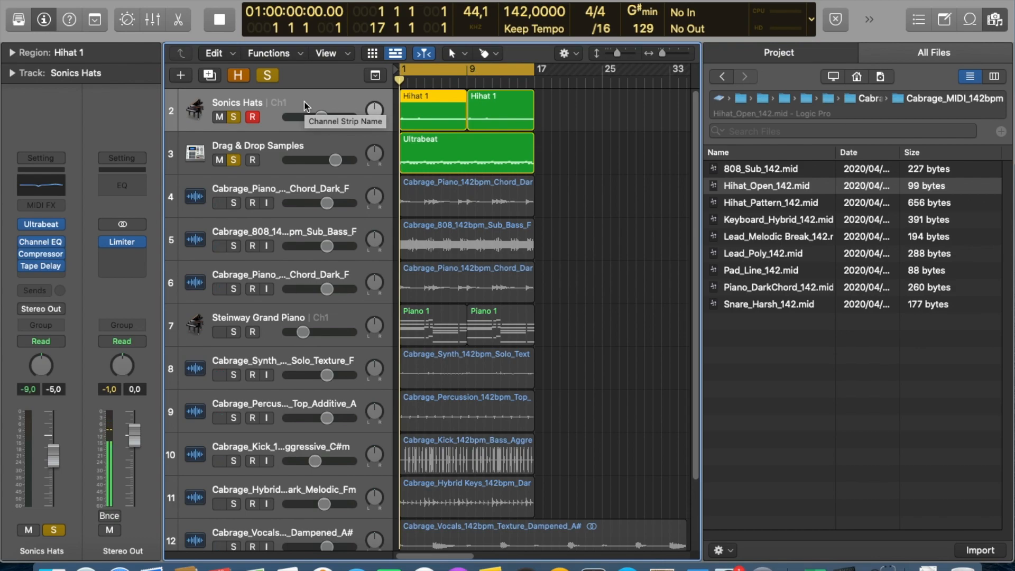
# Clear the solo on all tracks and play the full arrangement from bar 1.
pyautogui.click(268, 75)
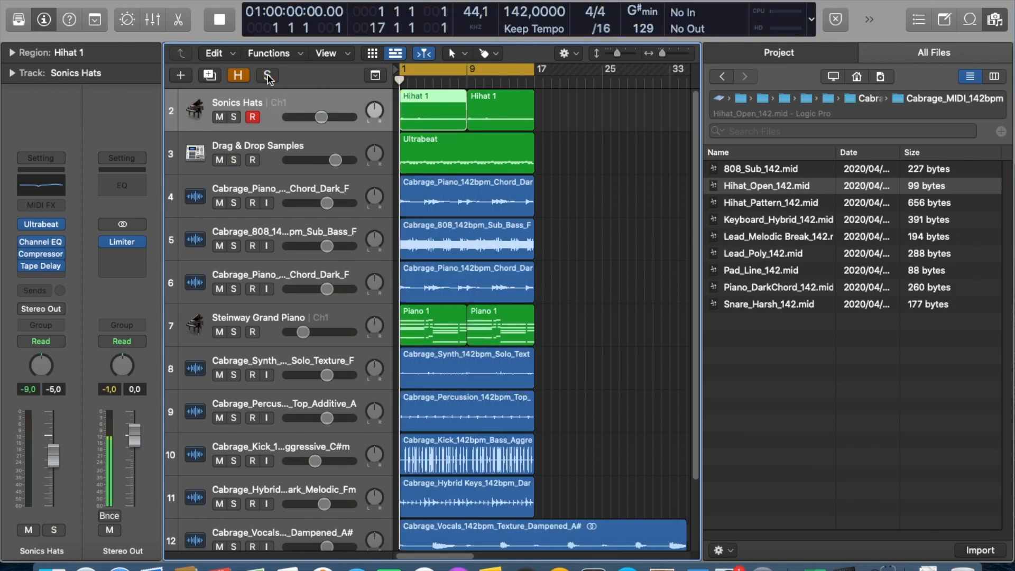
pyautogui.press('space')
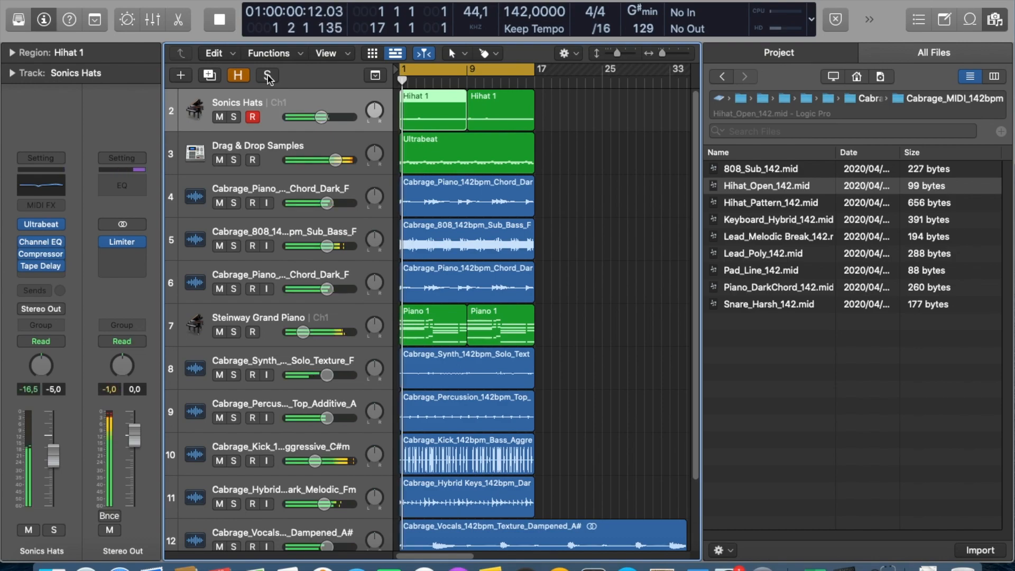